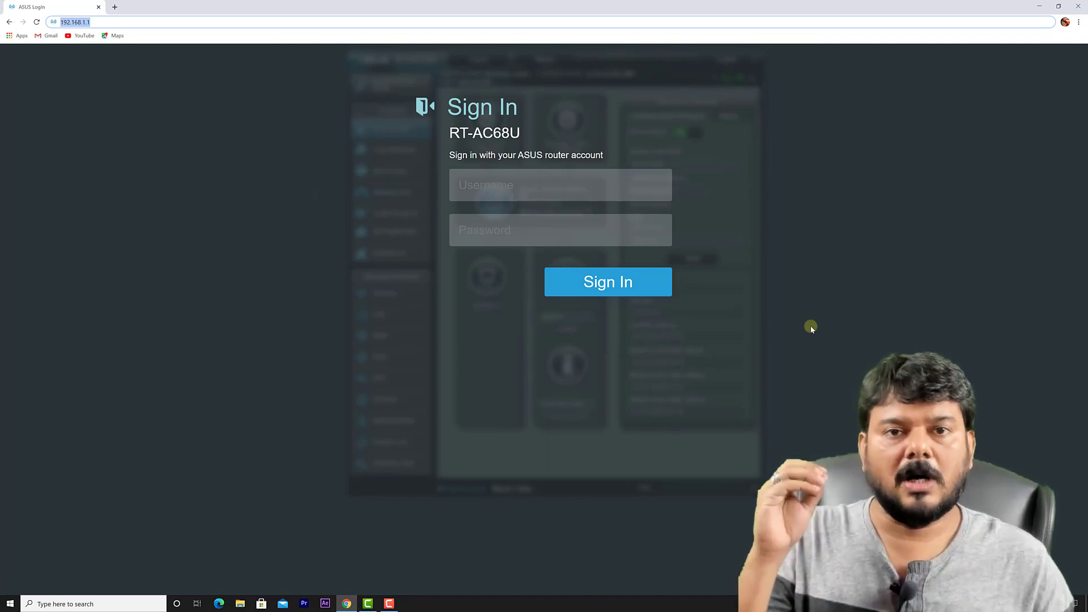
Load the router admin page at 192.168.1.1 in the browser.
click(159, 19)
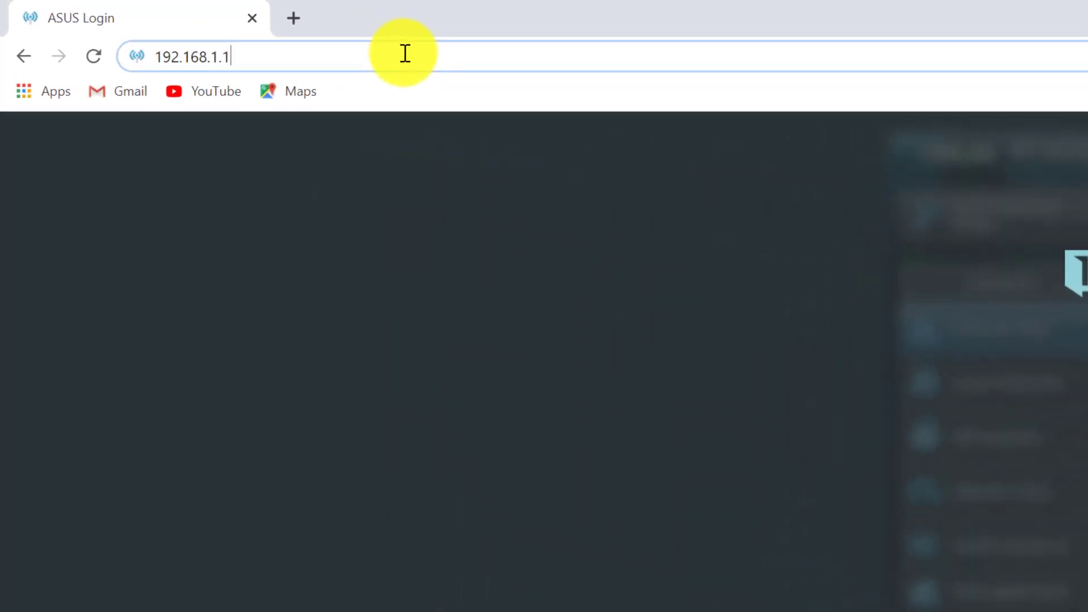
click(406, 53)
key(Return)
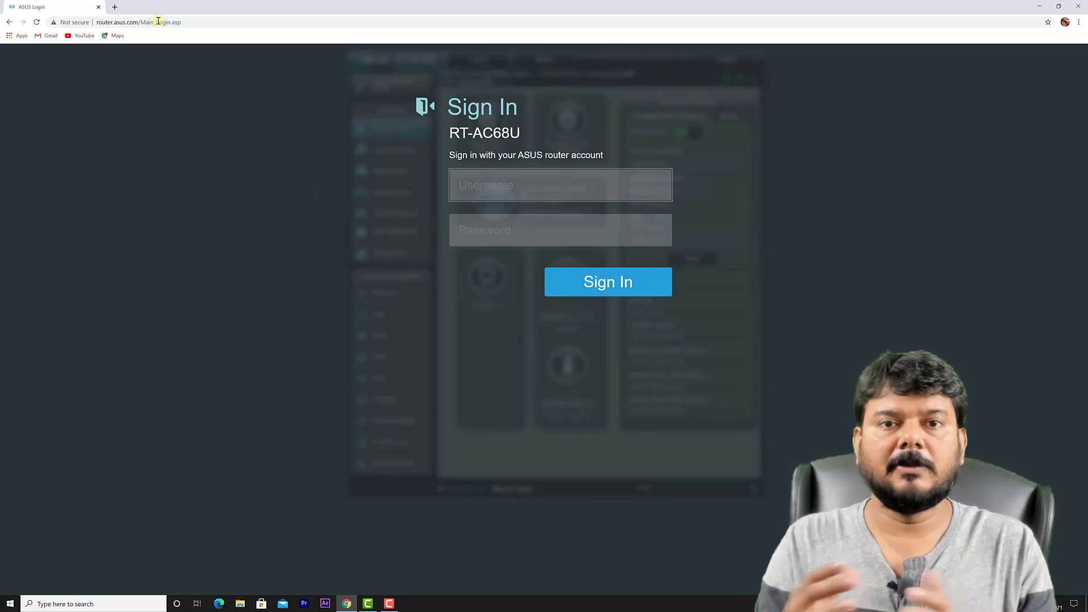
key(F10)
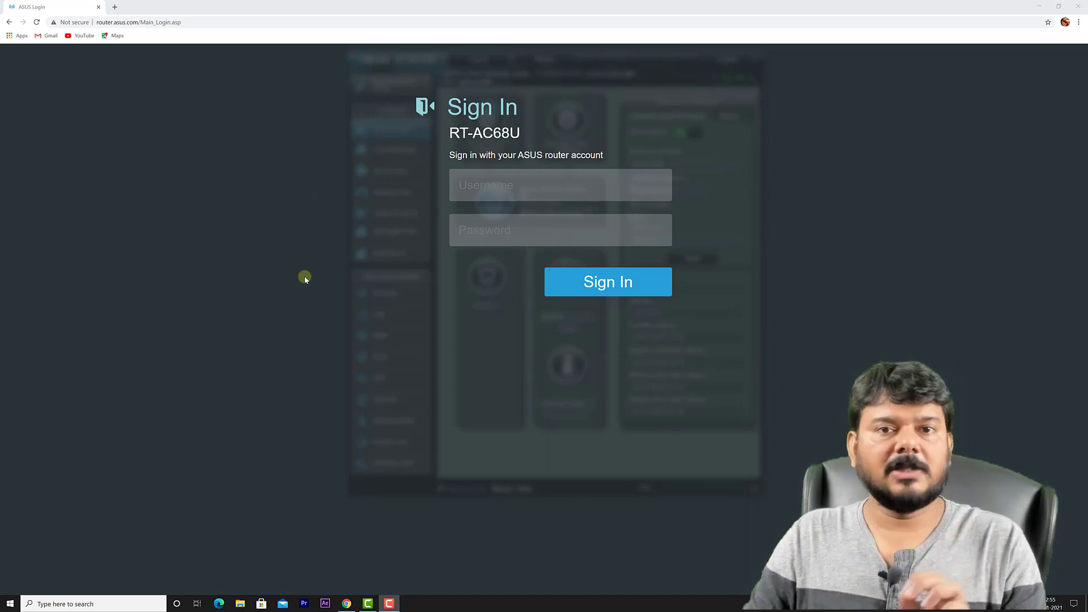
click(154, 145)
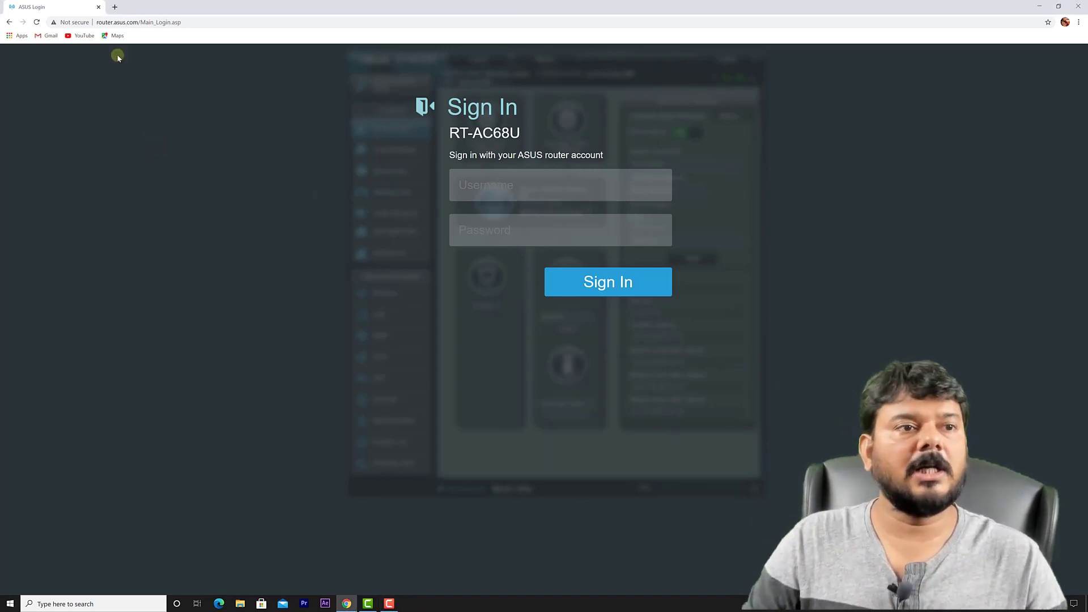
Re-enter 192.168.1.1, pick the ASUS Login suggestion and sign in with the router account.
click(122, 21)
text(192.168.1.1)
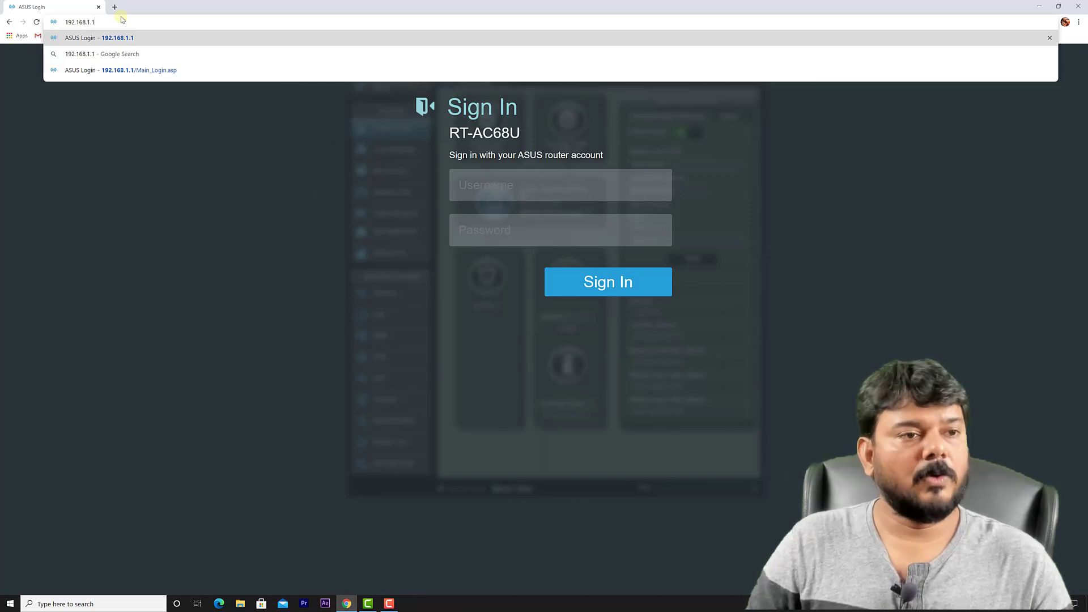
click(136, 38)
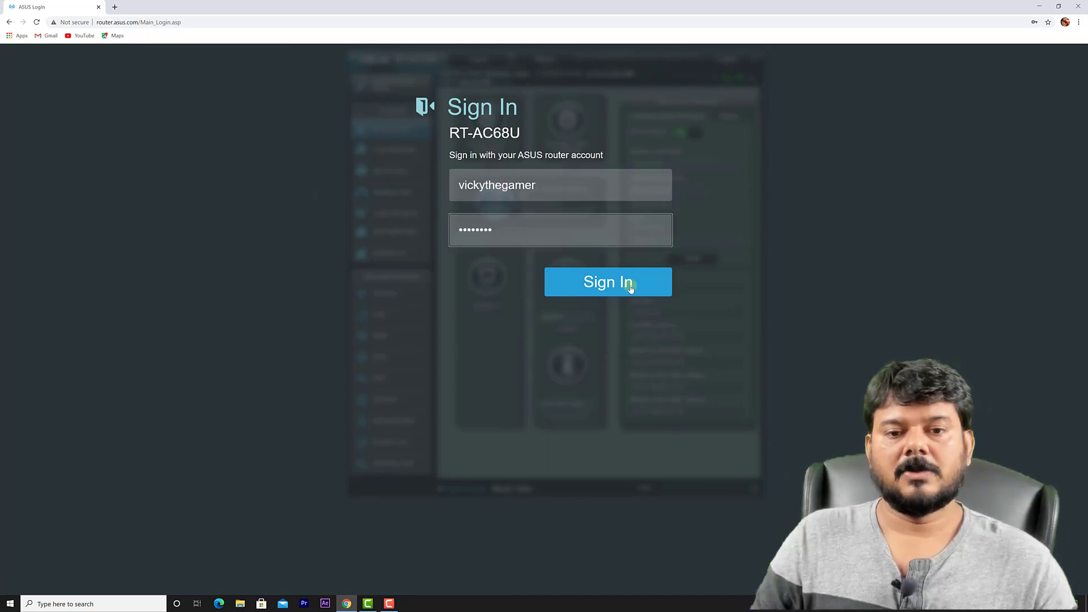
click(631, 283)
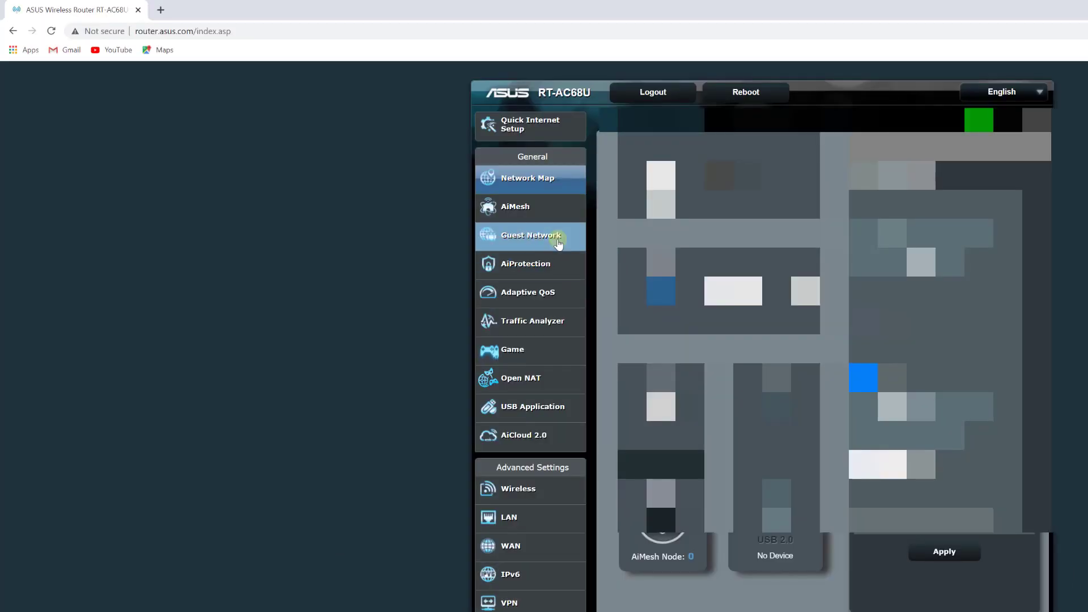
Open Guest Network and highlight the 5 GHz guest network slots.
click(556, 238)
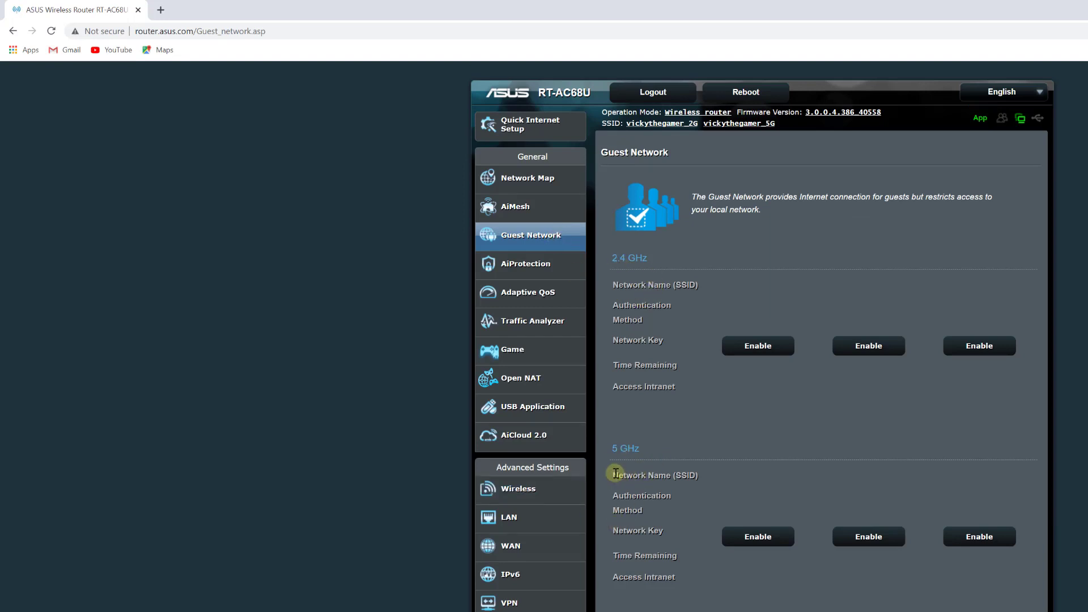
drag(613, 475, 730, 508)
Enable the first 5 GHz guest slot and open ASUS_5G_Guest1's WPA2-Personal settings for editing.
click(731, 494)
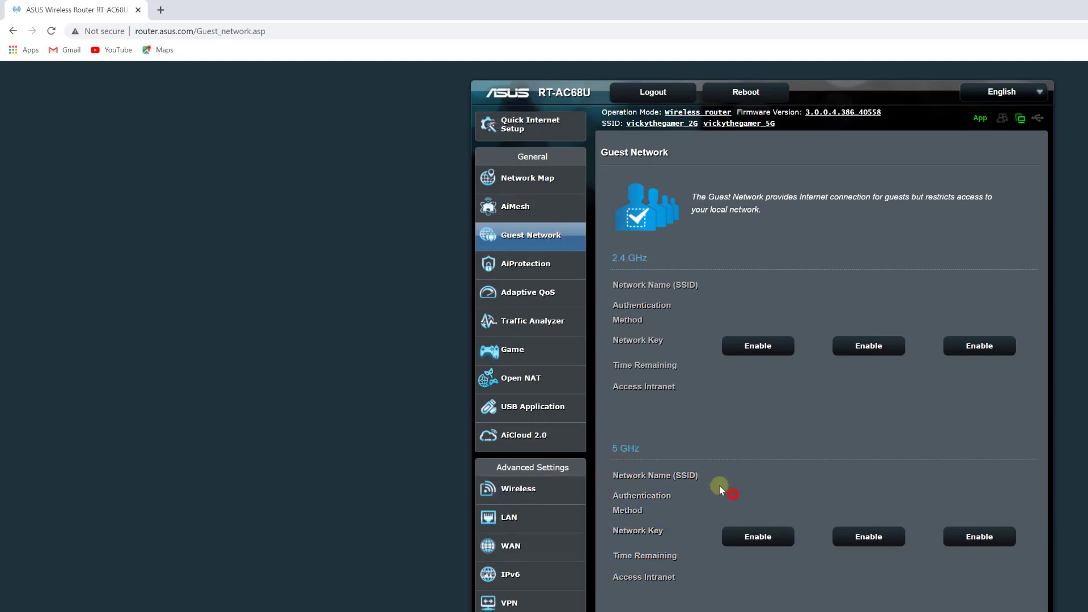
click(757, 536)
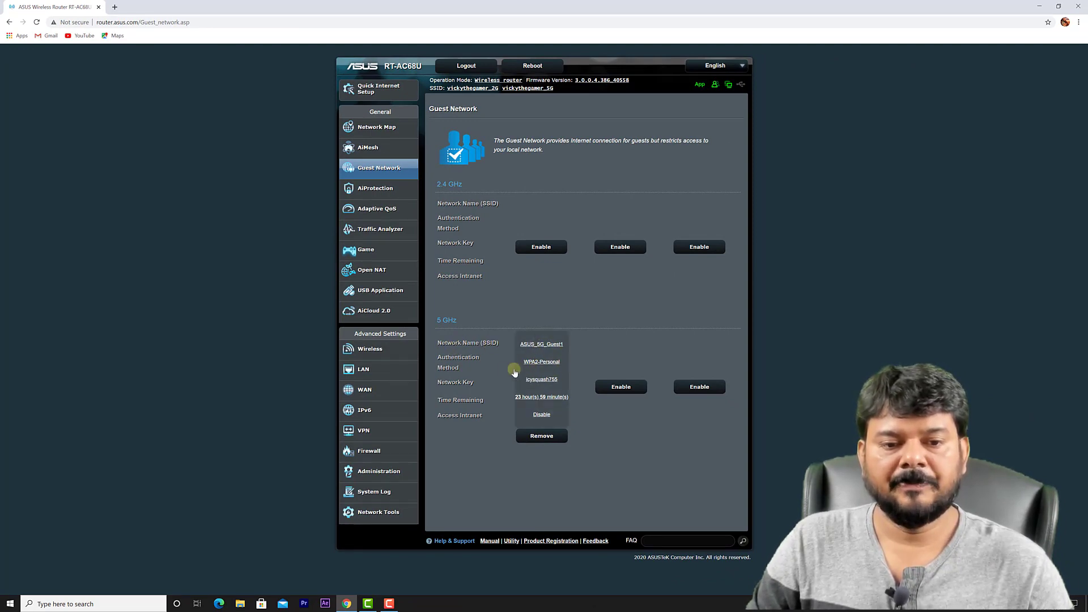
click(538, 366)
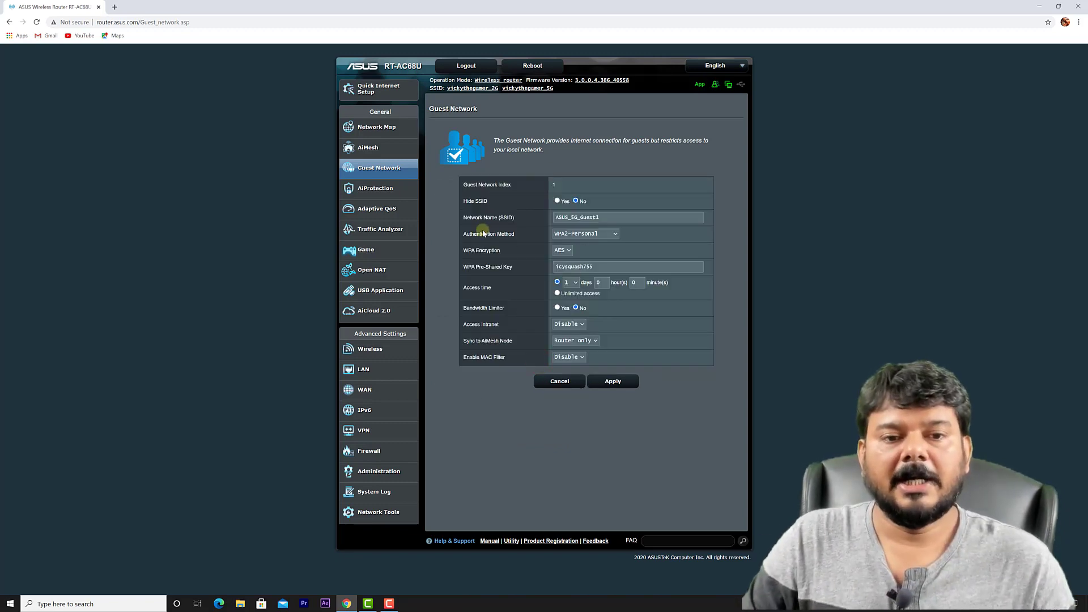
click(589, 233)
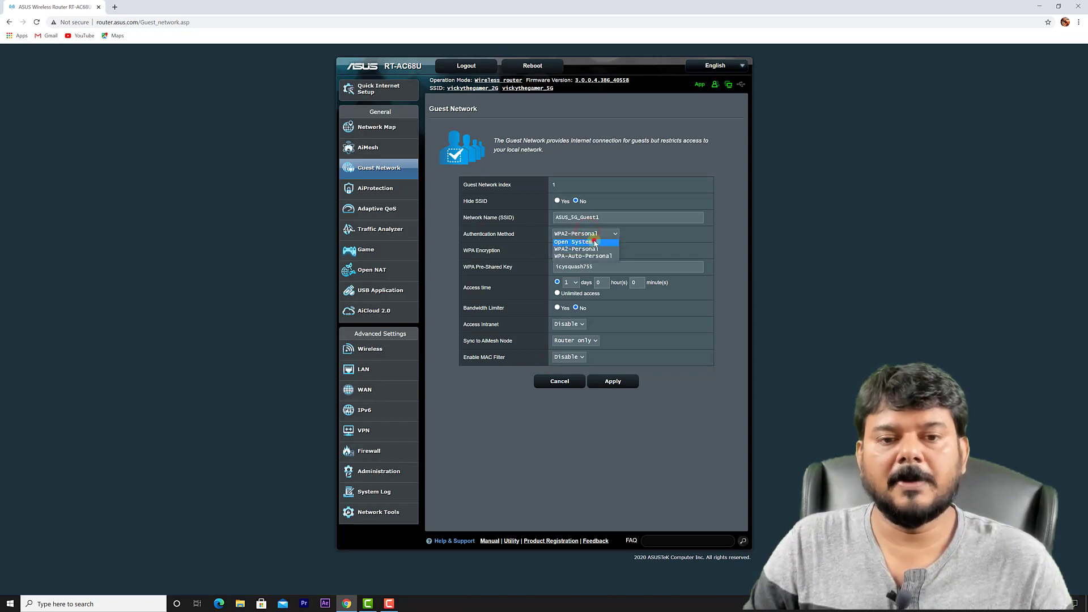
click(591, 241)
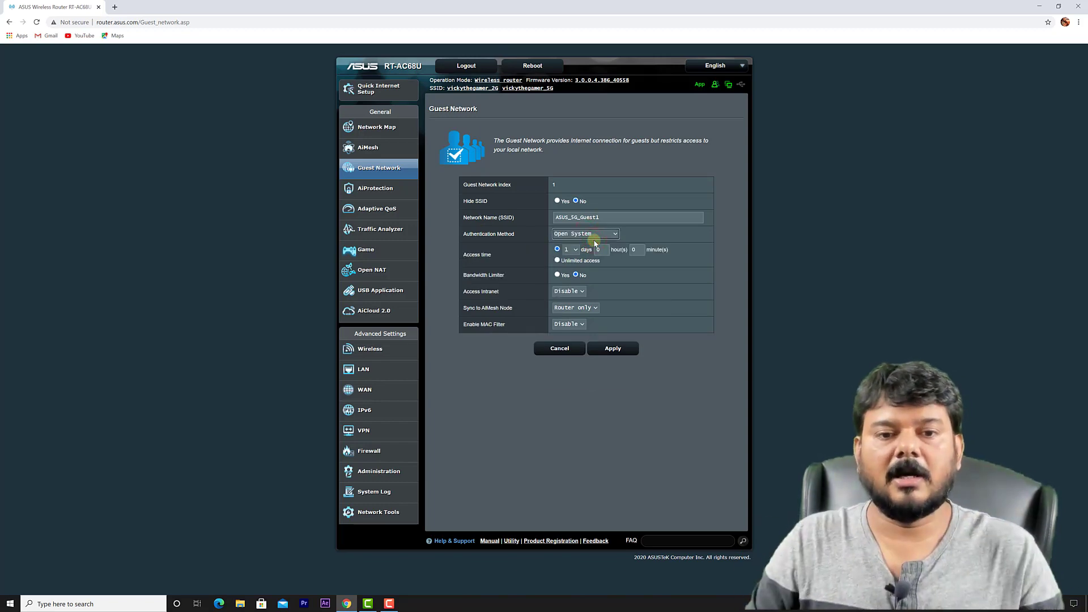
click(584, 234)
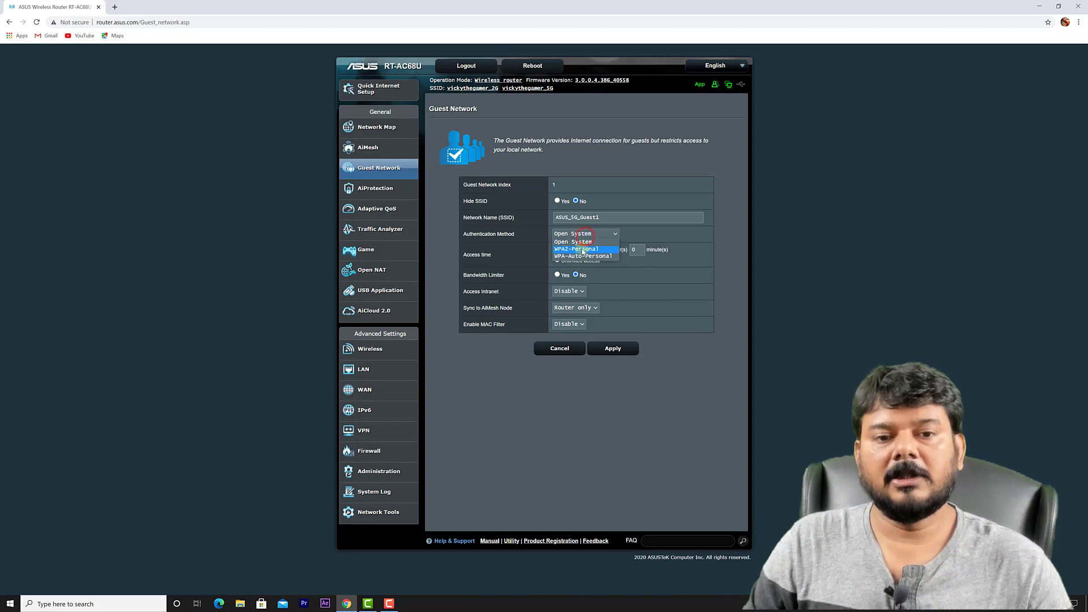
click(585, 249)
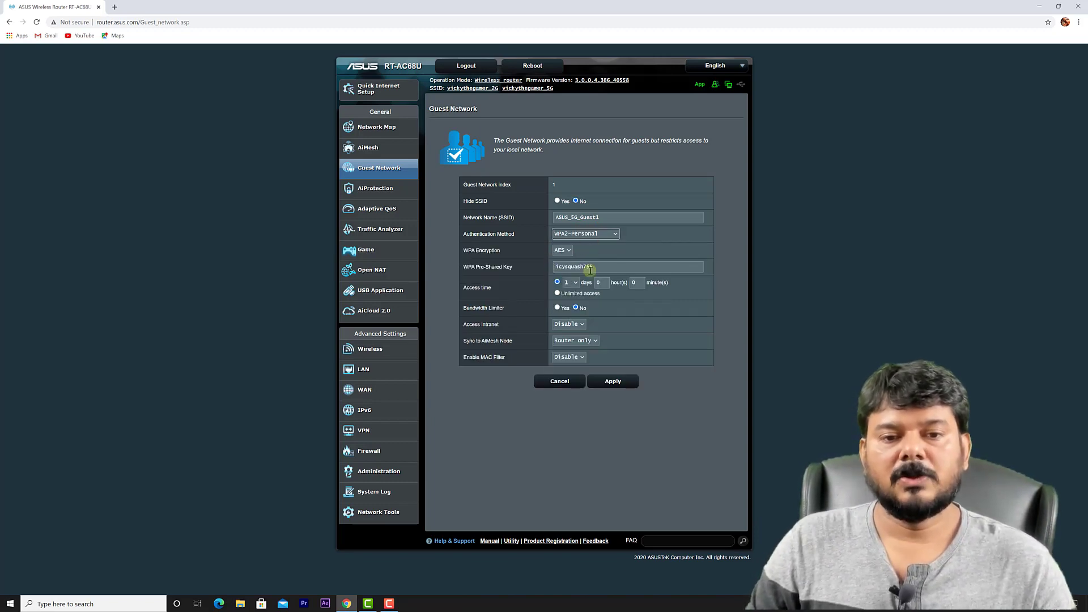
double_click(598, 267)
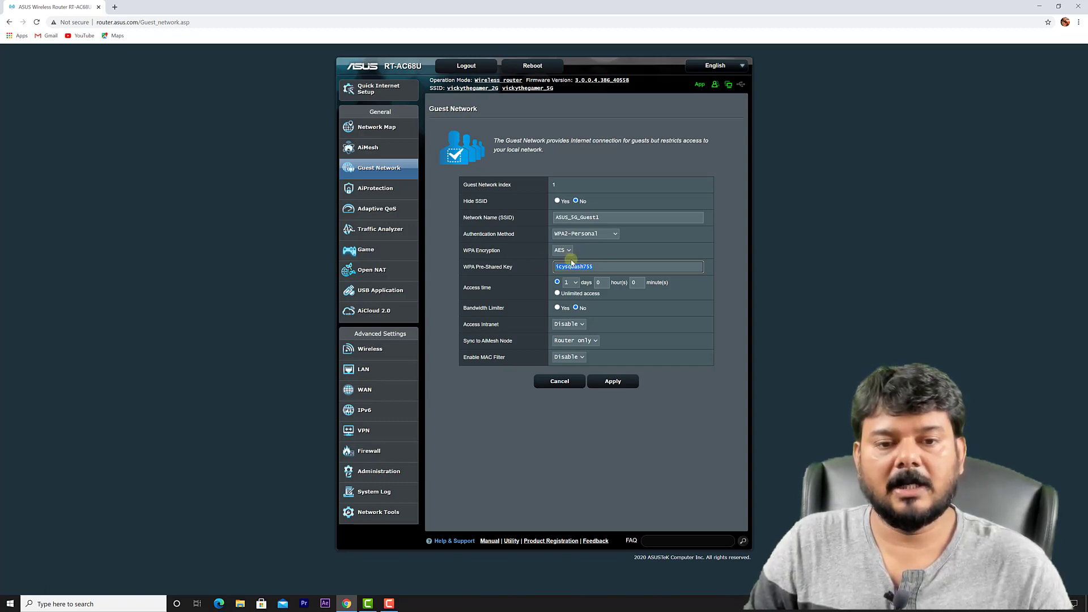
click(577, 284)
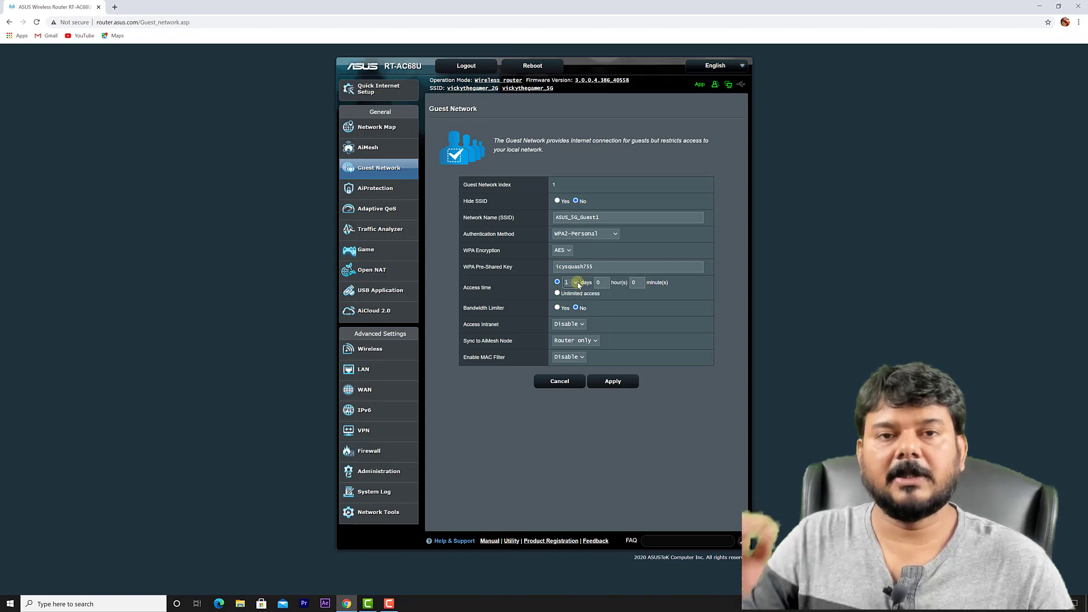
click(577, 283)
click(571, 282)
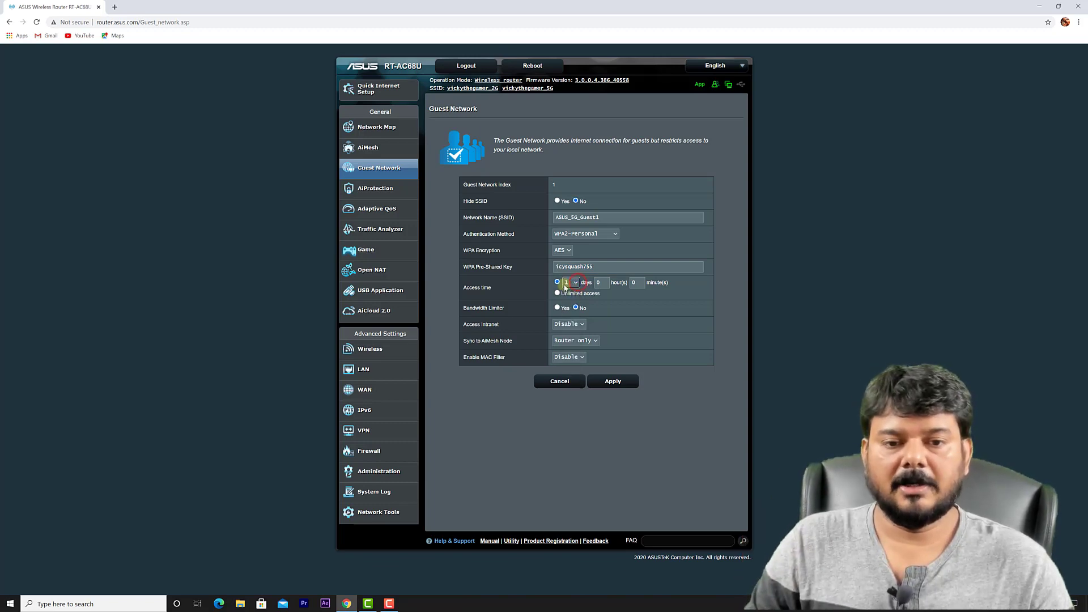
click(567, 282)
click(567, 285)
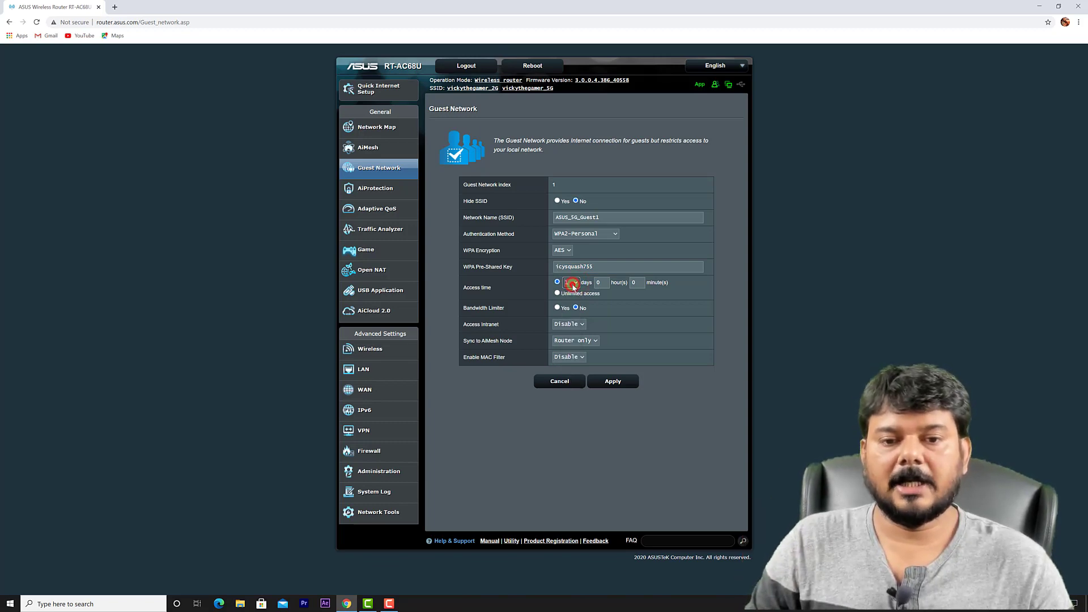
click(604, 281)
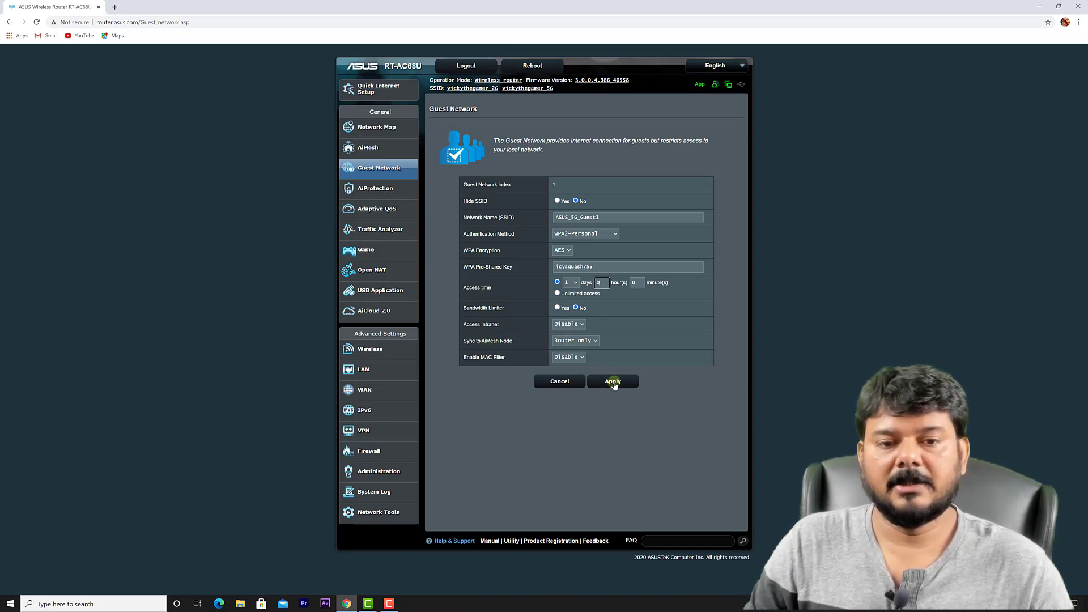
Apply the ASUS_5G_Guest1 settings and show the PC's available Wi-Fi networks.
click(618, 383)
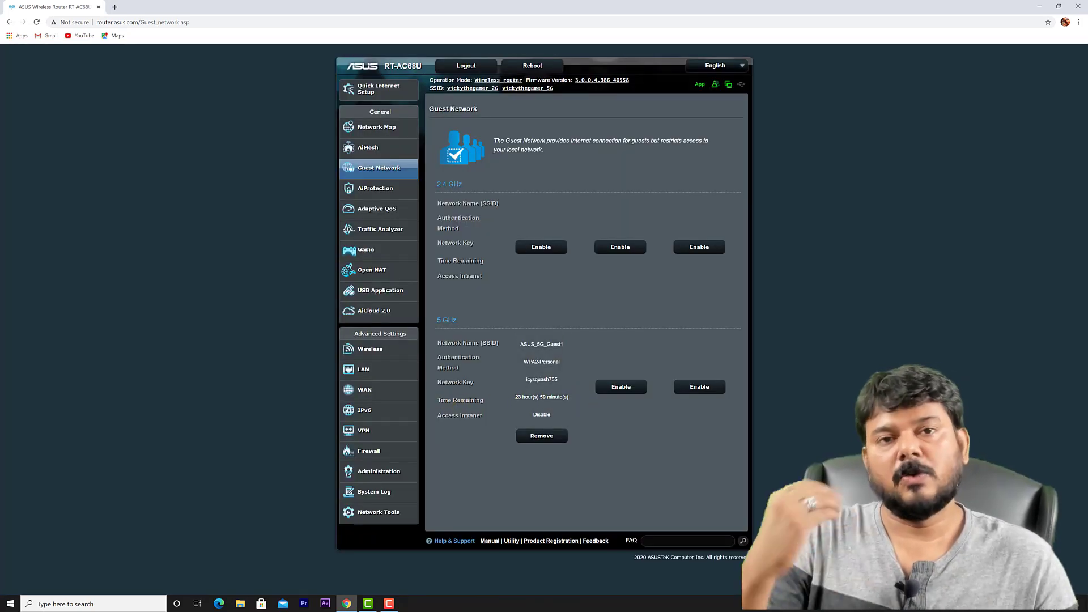
click(958, 609)
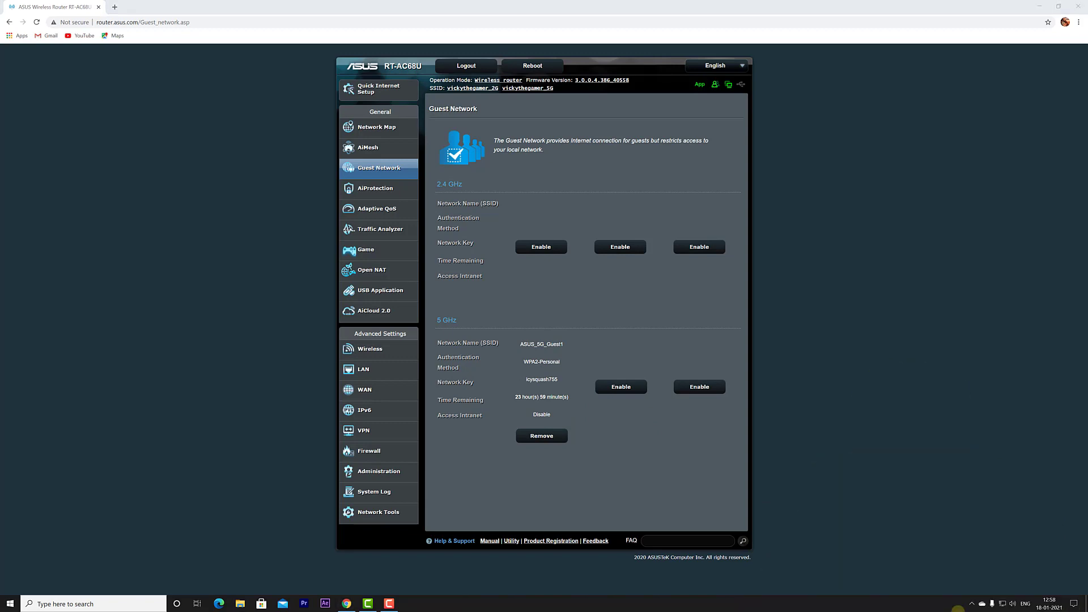
click(1003, 605)
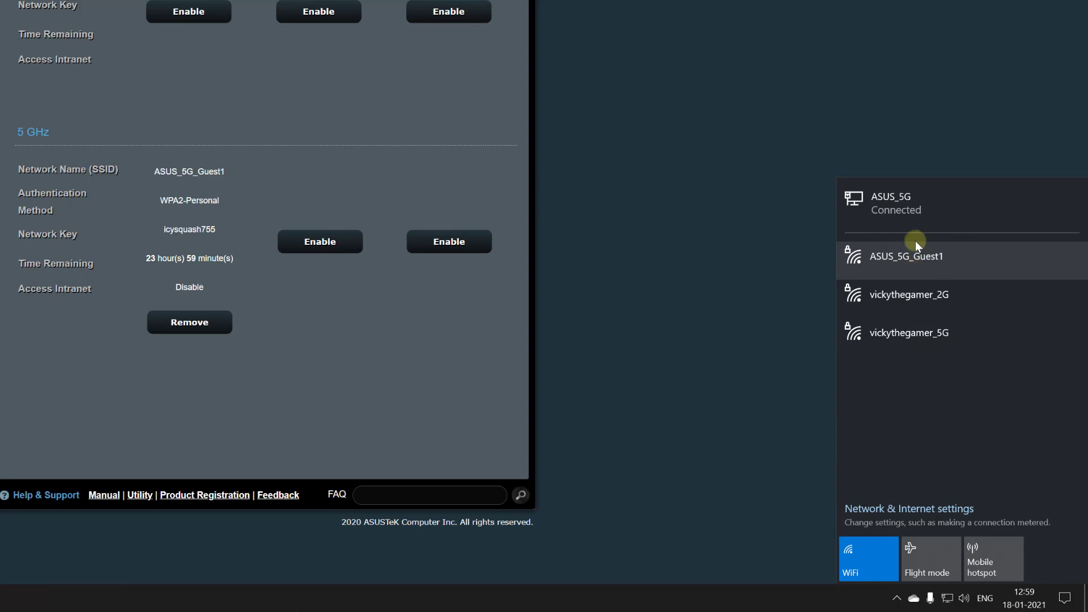
Connect automatically to ASUS_5G_Guest1 with its network security key, allowing the PC to be discoverable.
click(916, 252)
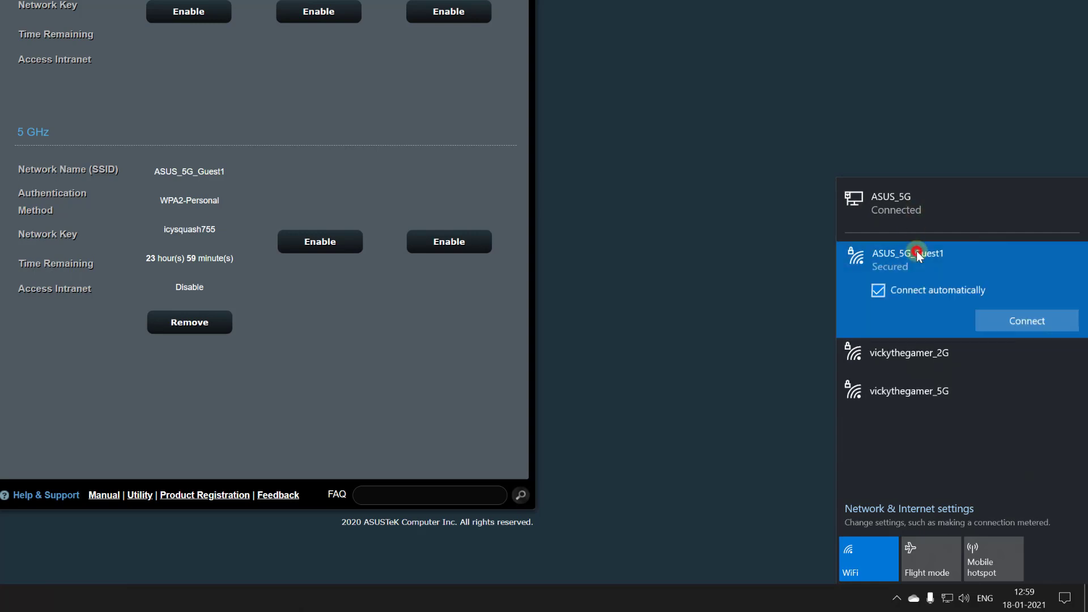
click(884, 291)
click(1036, 321)
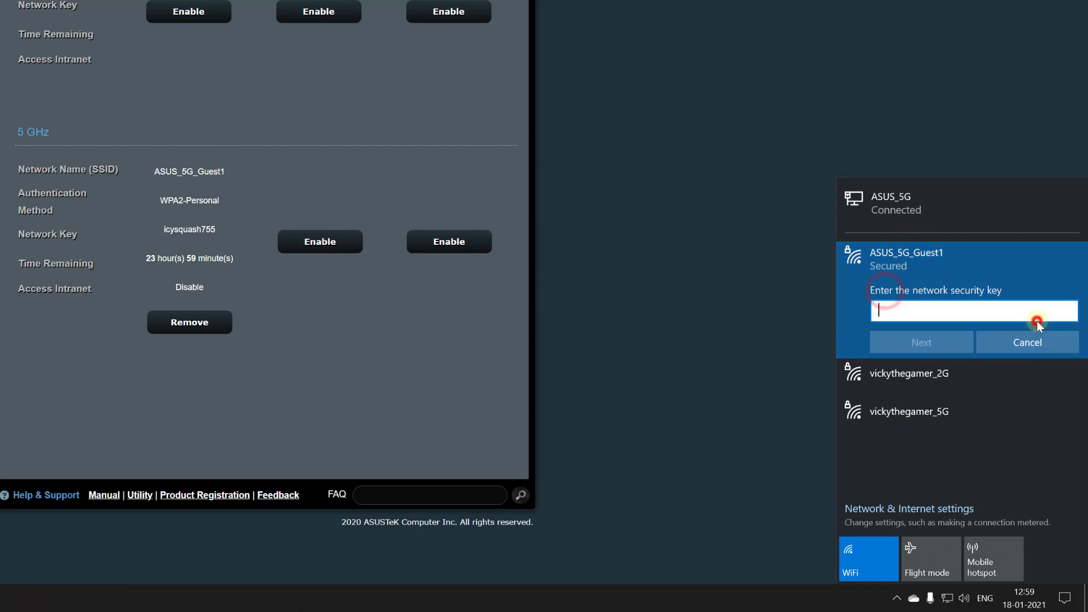
click(933, 312)
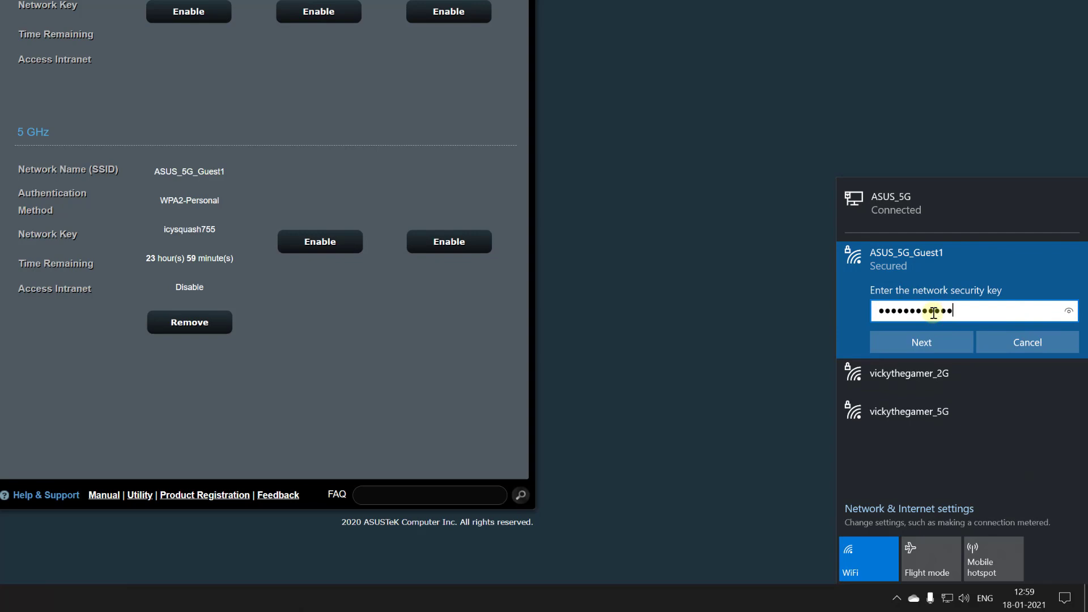
click(934, 341)
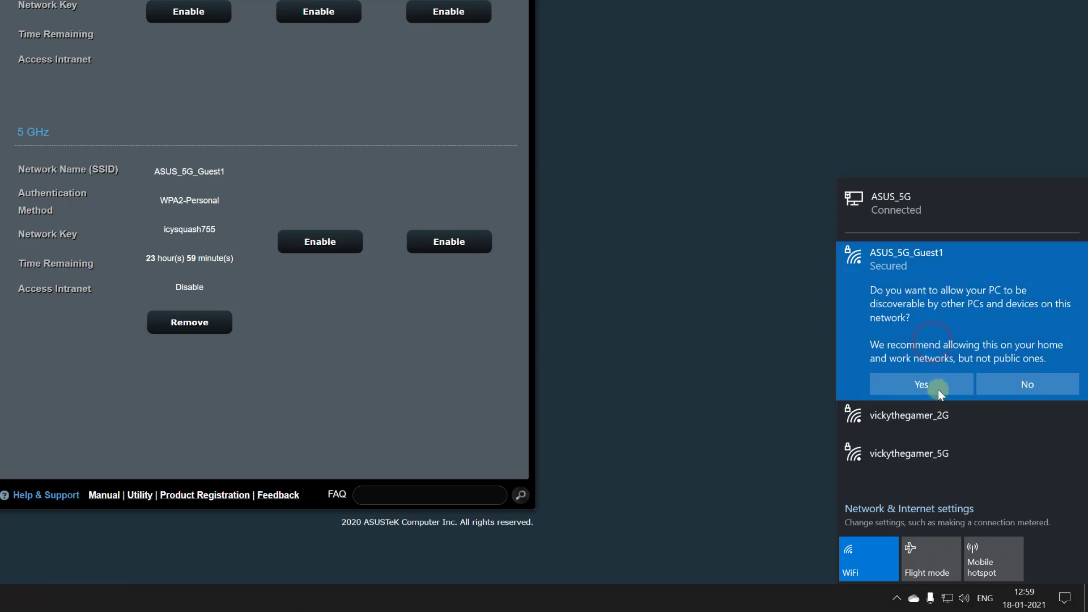
click(938, 382)
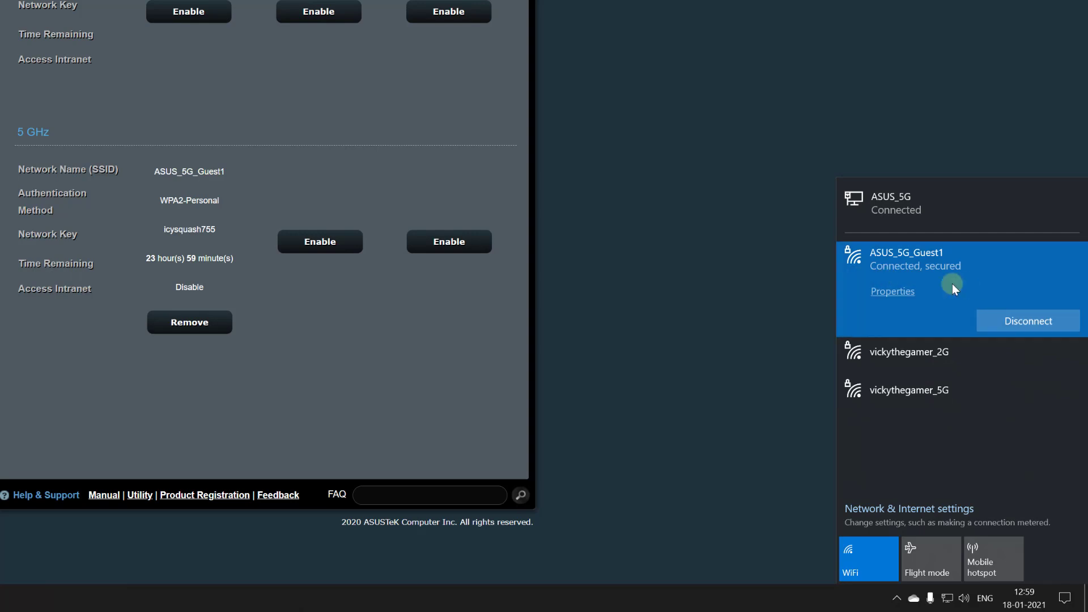
click(316, 250)
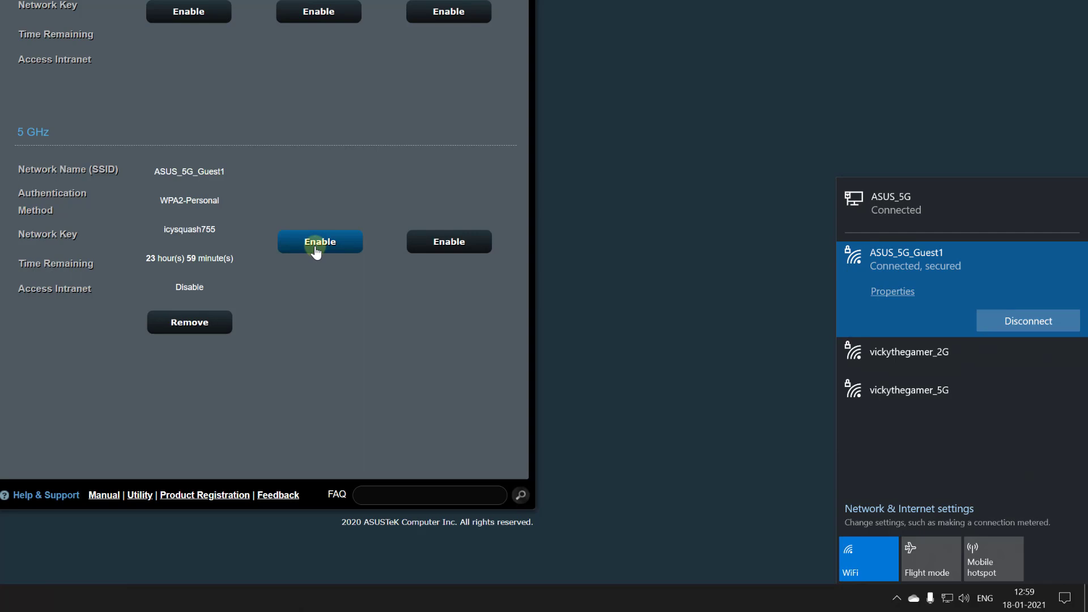
Close the Wi-Fi flyout to return to the Guest Network page showing ASUS_5G_Guest1.
click(752, 59)
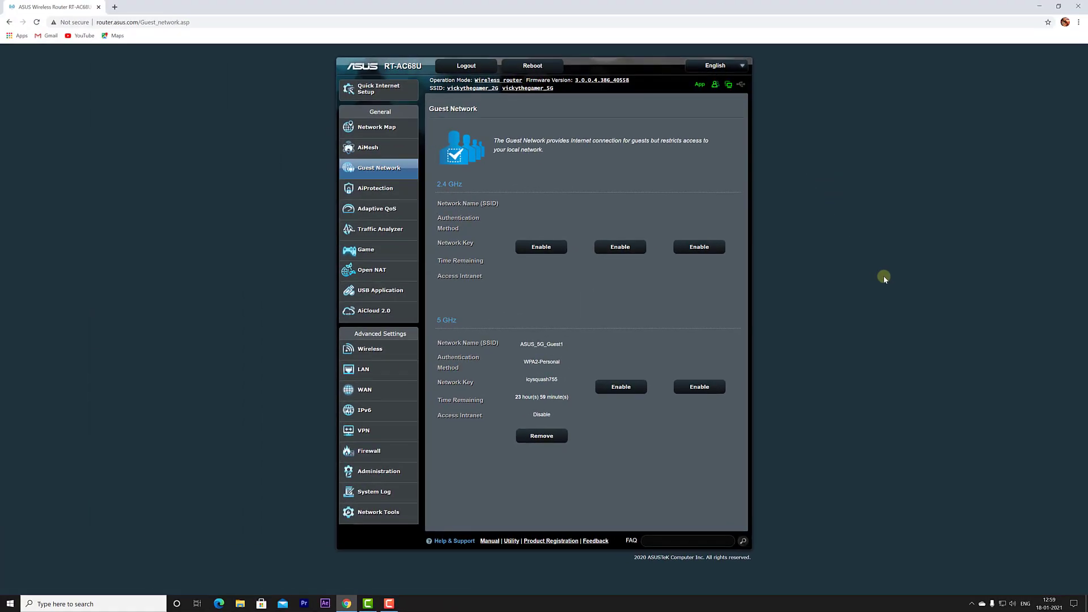